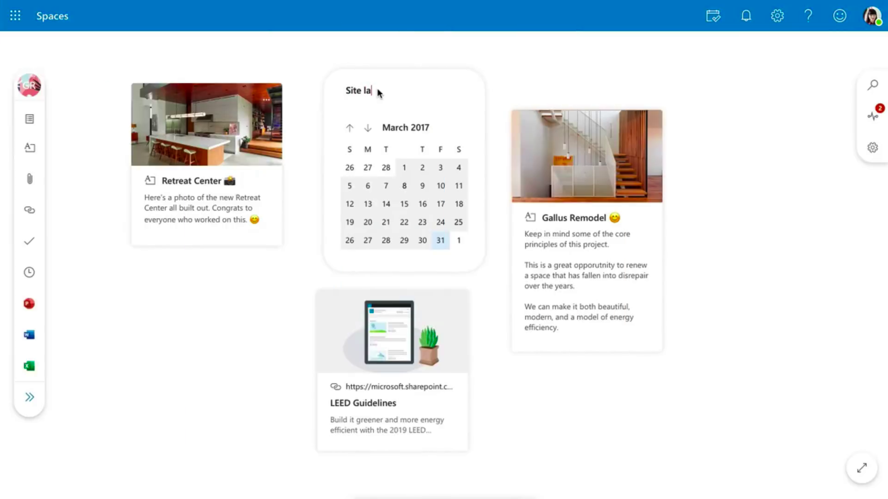
{"action": "type", "text": "unch"}
Step: Pick March 25 in the calendar as the Site launch due date
{"action": "left_click", "coordinate": [458, 222]}
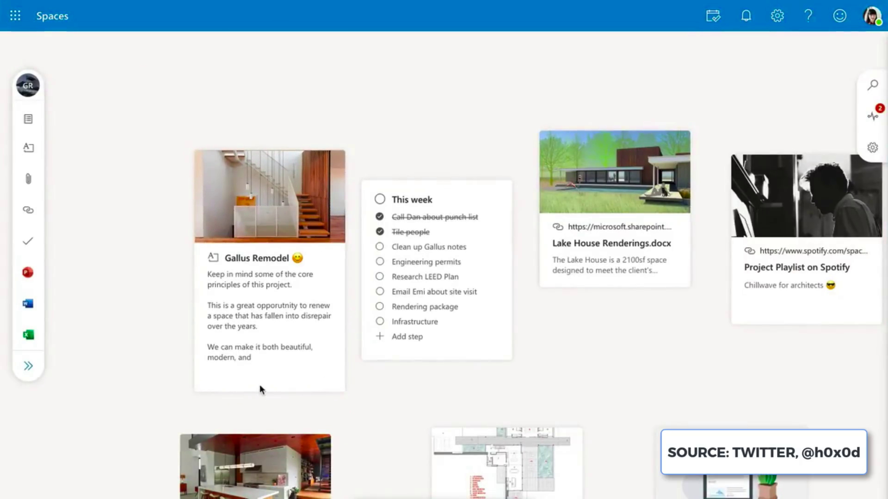
Step: Continue the Gallus Remodel note, then drag Team Lunch from Events onto the canvas
{"action": "left_click", "coordinate": [275, 373]}
{"action": "type", "text": "us"}
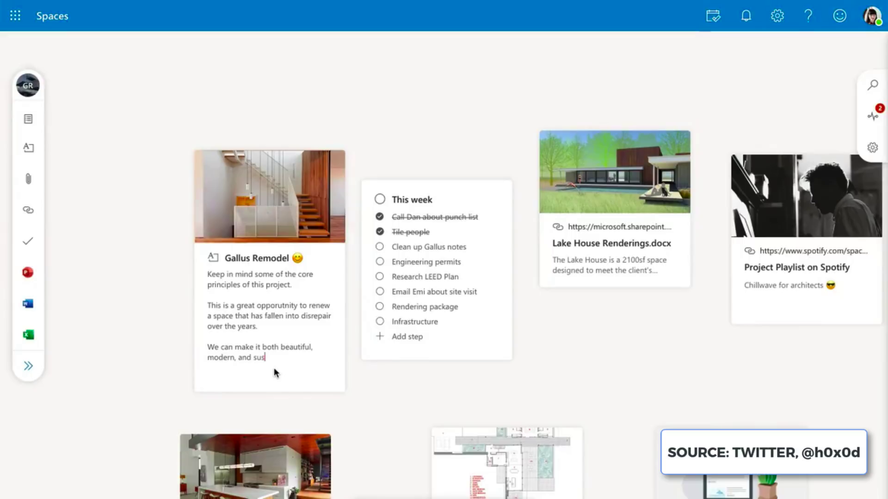
{"action": "type", "text": "tainable."}
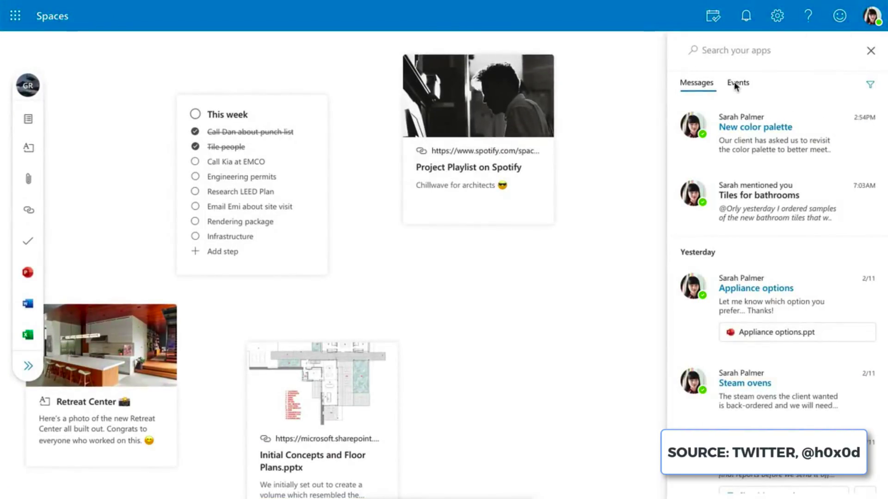
{"action": "left_click", "coordinate": [735, 85]}
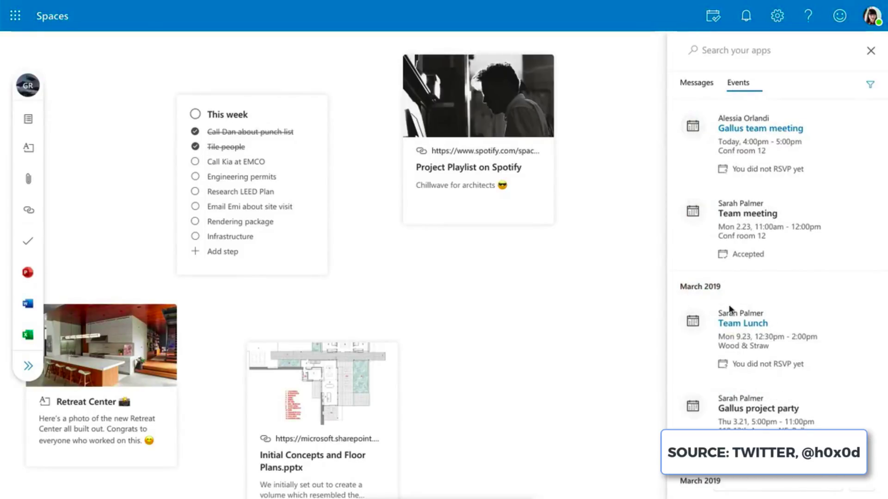
{"action": "left_click", "coordinate": [738, 329]}
{"action": "left_click_drag", "start_coordinate": [739, 329], "coordinate": [489, 291]}
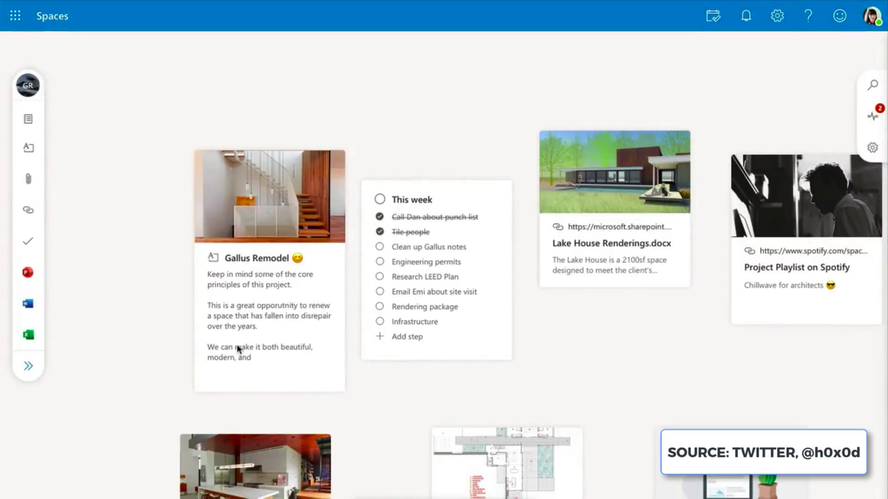
{"action": "type", "text": " sus"}
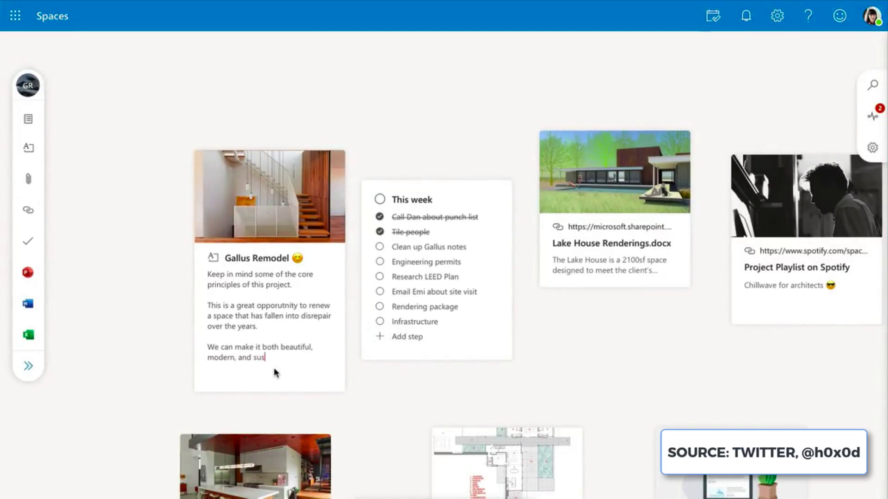
{"action": "type", "text": "tainable."}
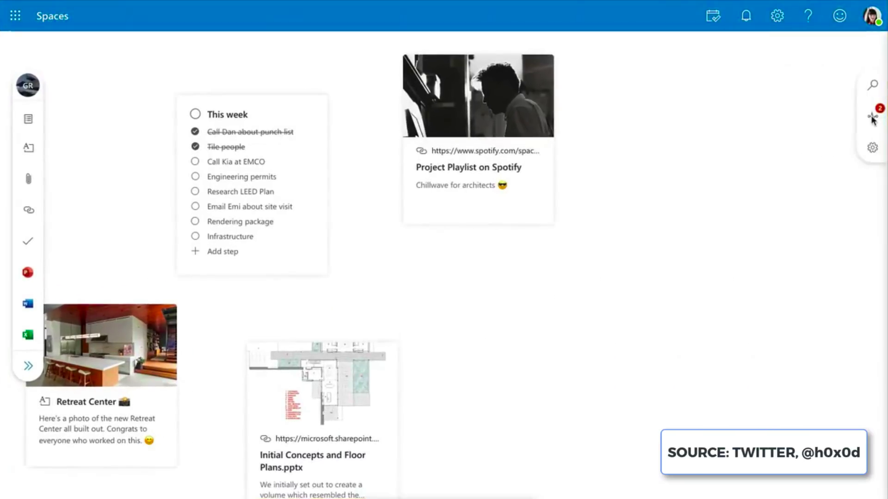
Step: Open the side panel's Events list and drag Team Lunch onto the canvas
{"action": "left_click", "coordinate": [872, 117]}
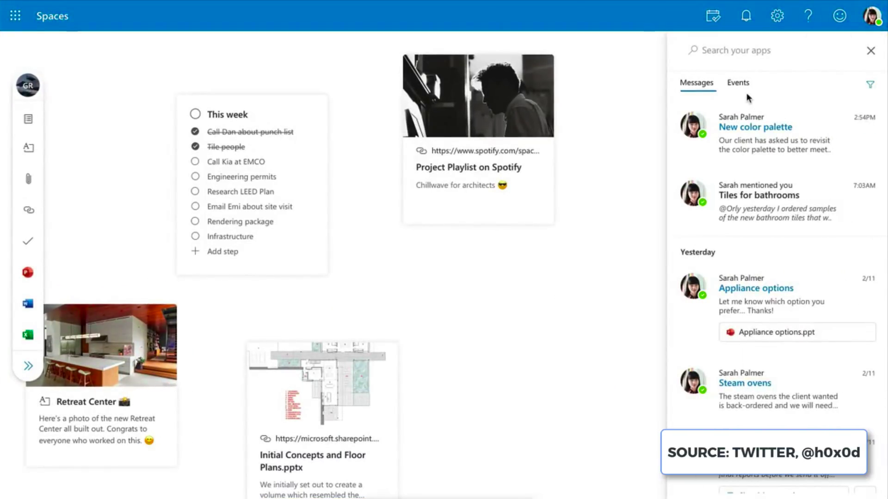
{"action": "left_click", "coordinate": [735, 84]}
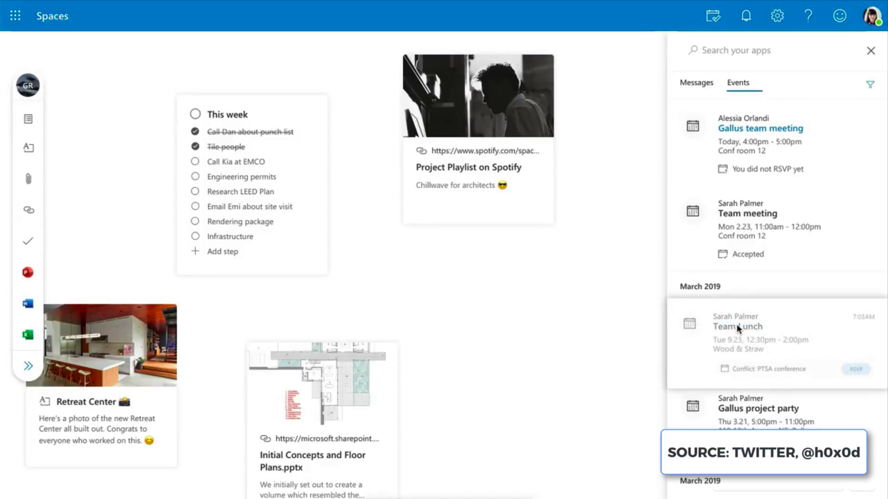
{"action": "left_click_drag", "start_coordinate": [737, 324], "coordinate": [489, 290]}
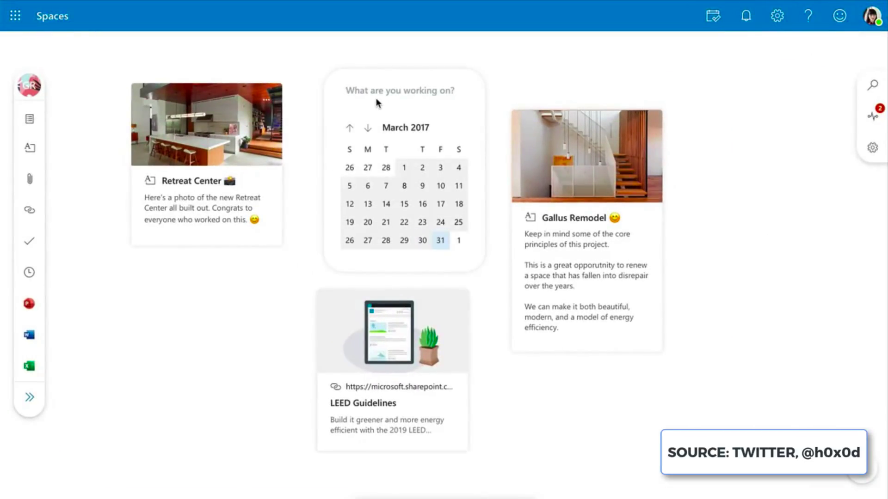
Step: Name the new canvas item 'Site launch' and set its due date to March 25
{"action": "left_click", "coordinate": [377, 89]}
{"action": "type", "text": "Site"}
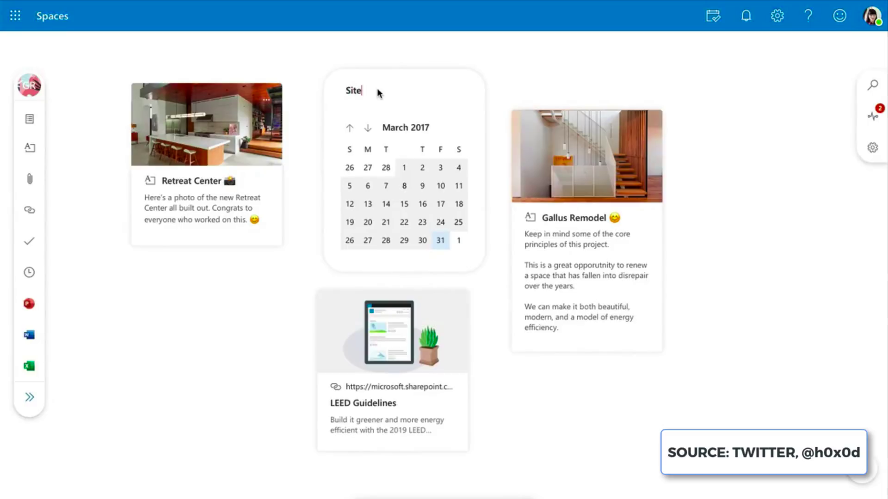
{"action": "type", "text": " launch"}
{"action": "left_click", "coordinate": [459, 222]}
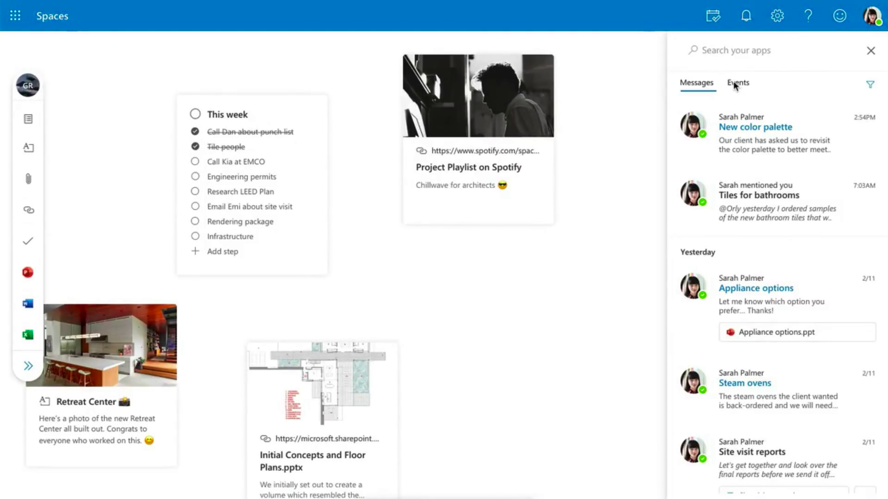
Step: Switch the side panel to upcoming events and drop Team Lunch onto the canvas
{"action": "left_click", "coordinate": [736, 85]}
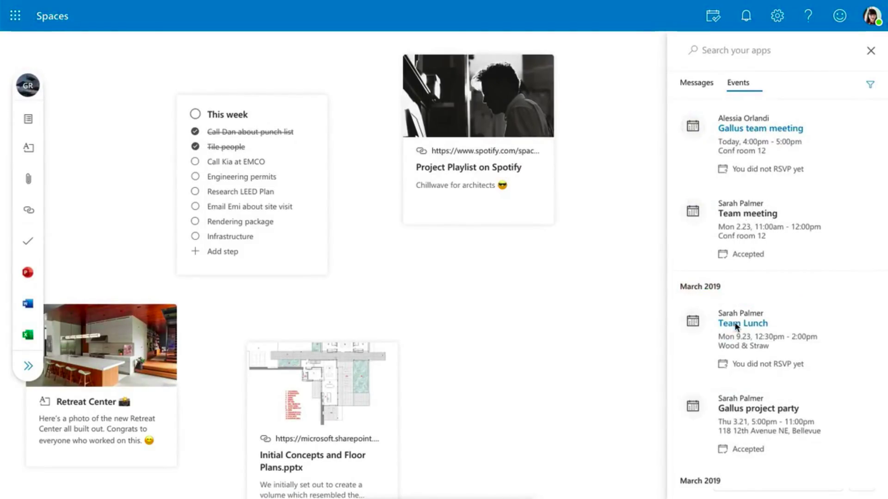
{"action": "left_click_drag", "start_coordinate": [738, 329], "coordinate": [490, 296]}
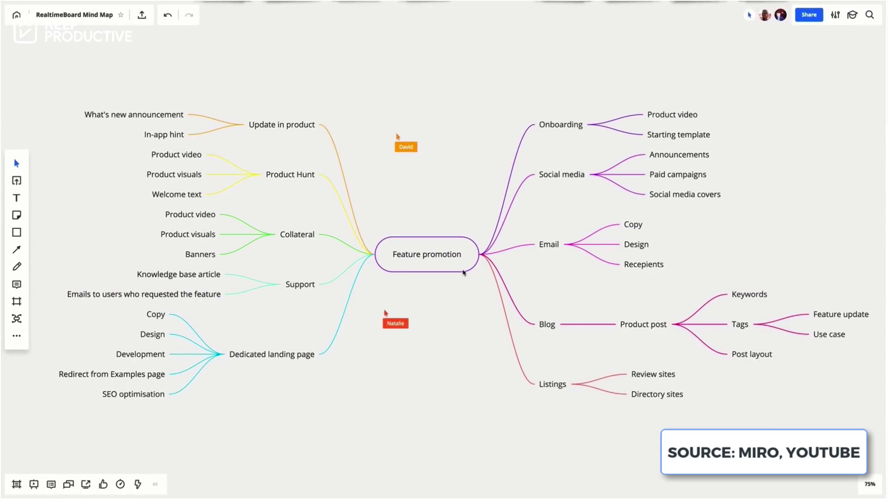
{"action": "scroll", "coordinate": [463, 273], "scroll_direction": "down", "scroll_amount": 10}
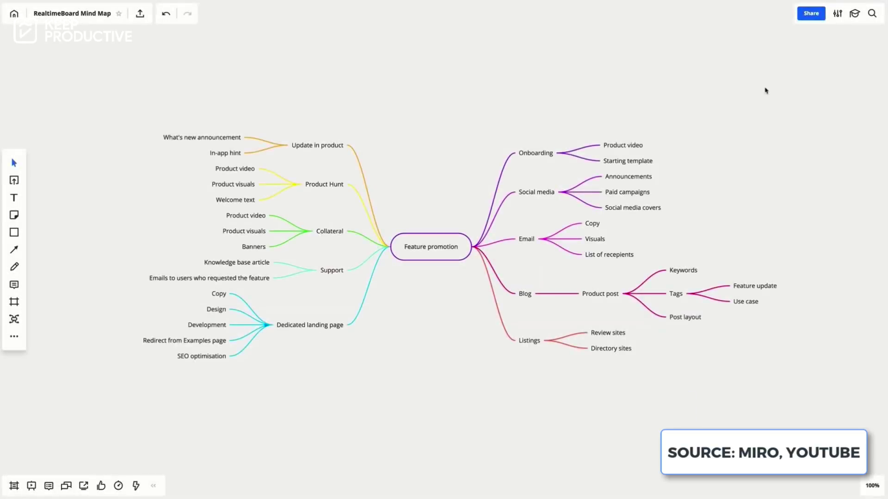
Step: Invite the suggested teammate to the board by email
{"action": "left_click", "coordinate": [804, 14]}
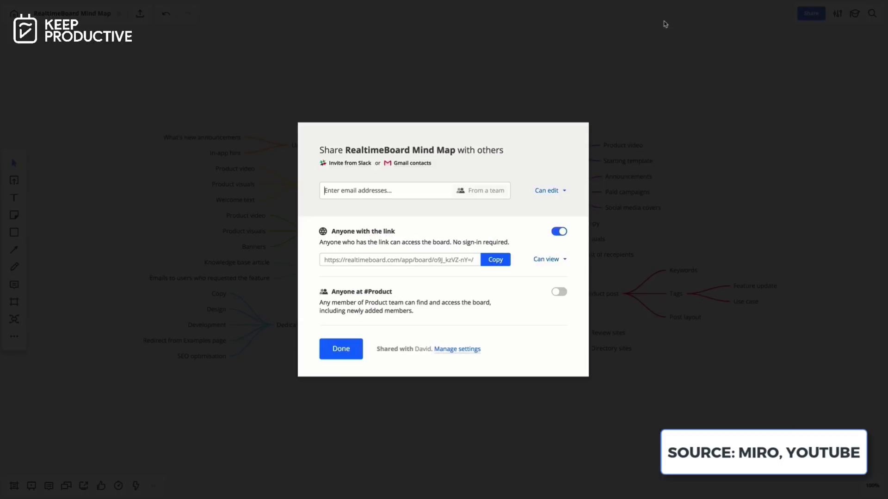
{"action": "type", "text": "natalie"}
{"action": "left_click", "coordinate": [332, 194]}
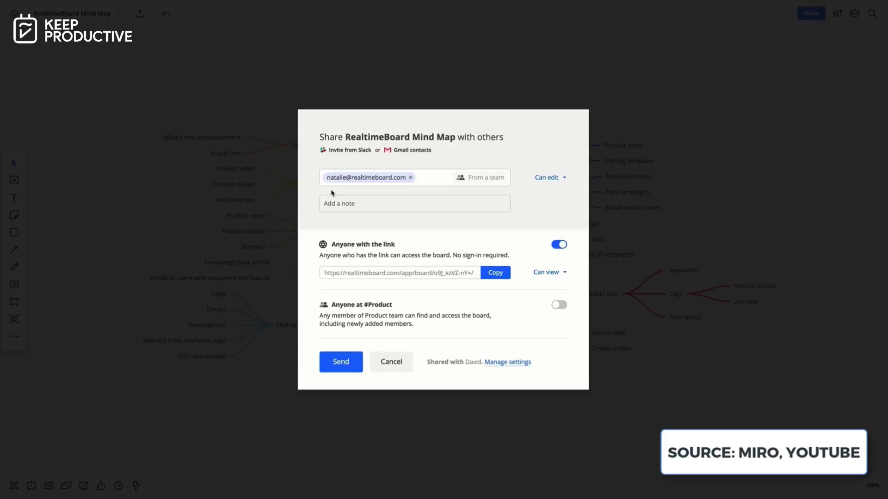
{"action": "left_click", "coordinate": [336, 357]}
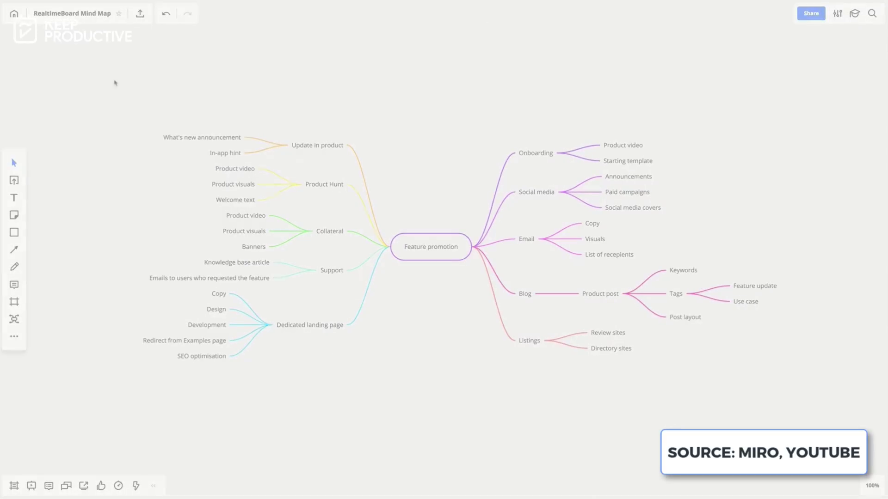
Step: Turn on public access for the board and copy its embed code
{"action": "left_click", "coordinate": [140, 13]}
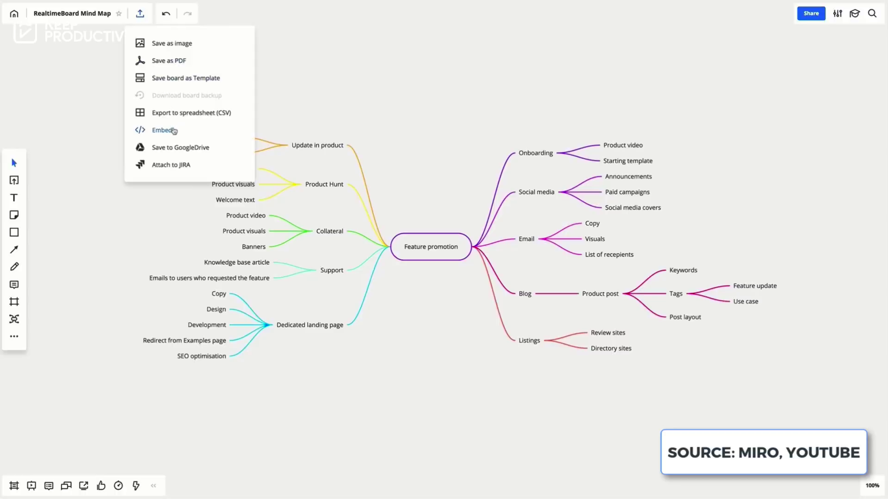
{"action": "left_click", "coordinate": [173, 131]}
{"action": "left_click", "coordinate": [521, 220]}
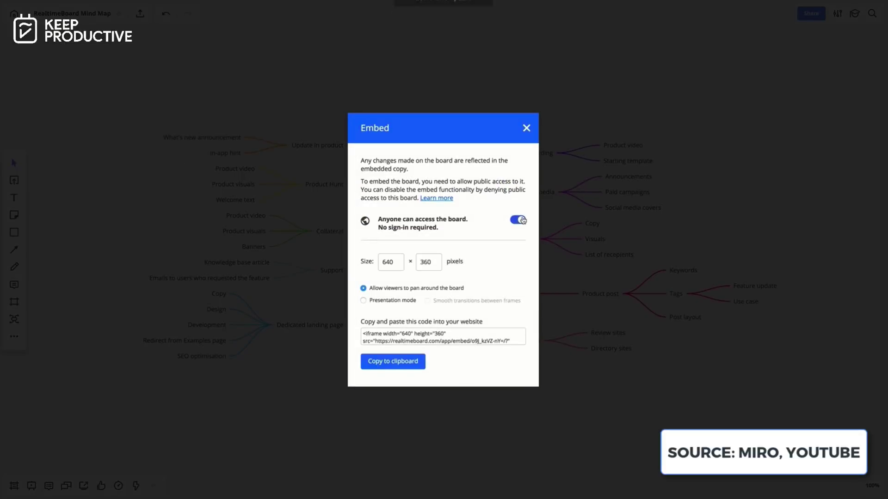
{"action": "left_click", "coordinate": [419, 363]}
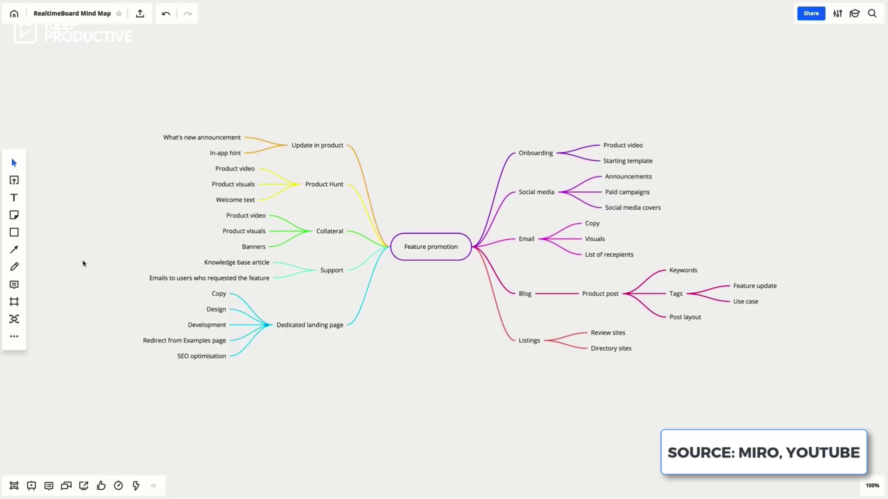
{"action": "left_click", "coordinate": [15, 302]}
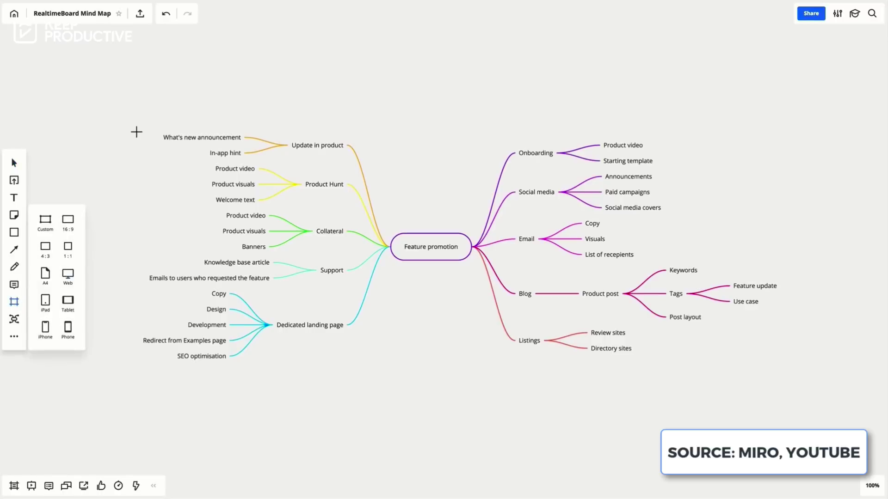
Step: Drag a frame around the entire Feature promotion mind map, creating 'New frame'
{"action": "left_click_drag", "start_coordinate": [136, 132], "coordinate": [805, 378]}
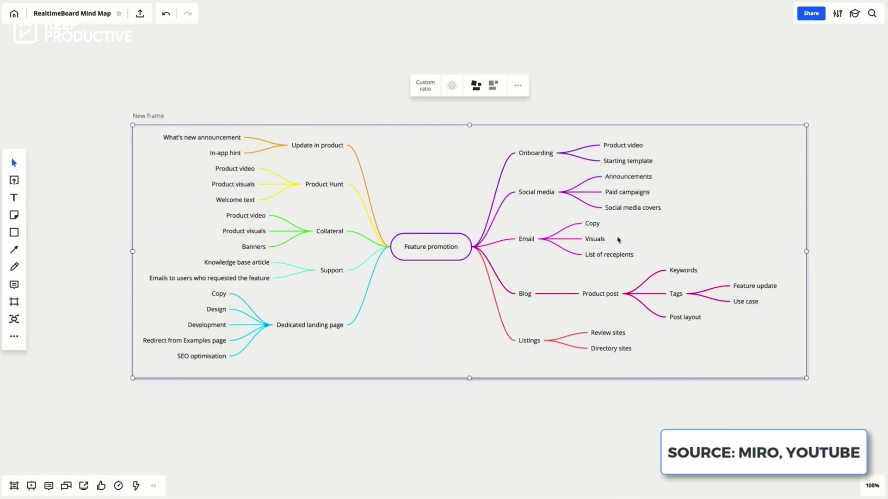